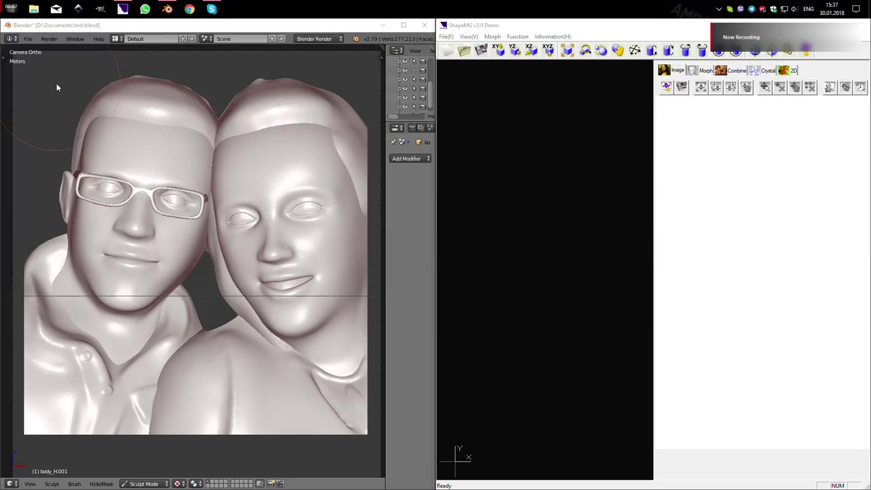
Export the relief as test.obj to D:\Documents using the preset that enables OBJ and material groups.
{"action": "left_click", "coordinate": [28, 38]}
{"action": "mouse_move", "coordinate": [43, 221]}
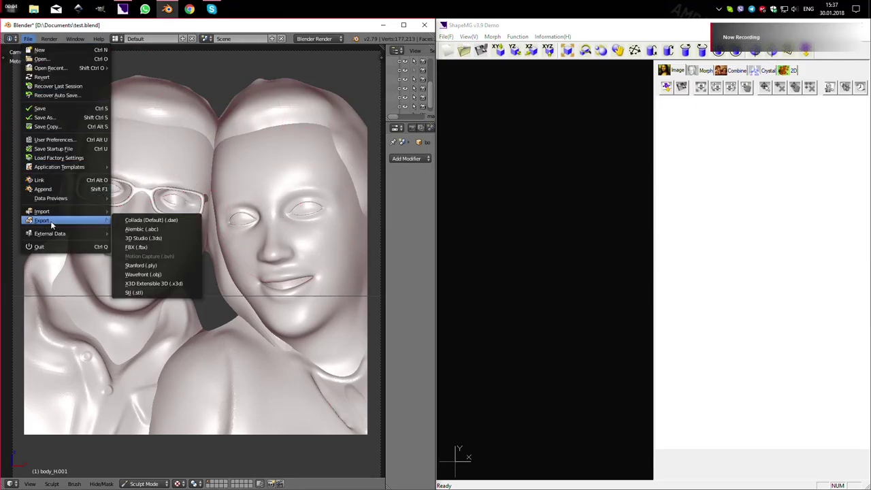
{"action": "left_click", "coordinate": [170, 274]}
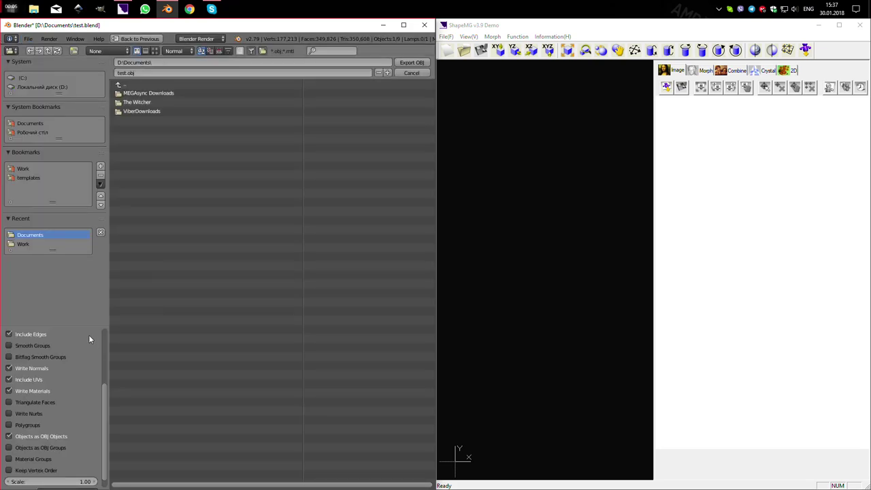
{"action": "left_click_drag", "start_coordinate": [73, 328], "coordinate": [56, 200]}
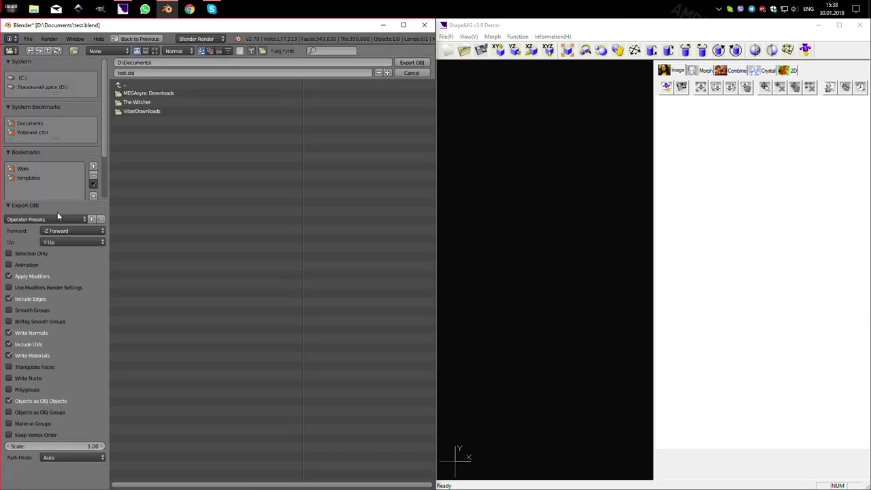
{"action": "left_click", "coordinate": [58, 216]}
{"action": "left_click", "coordinate": [53, 245]}
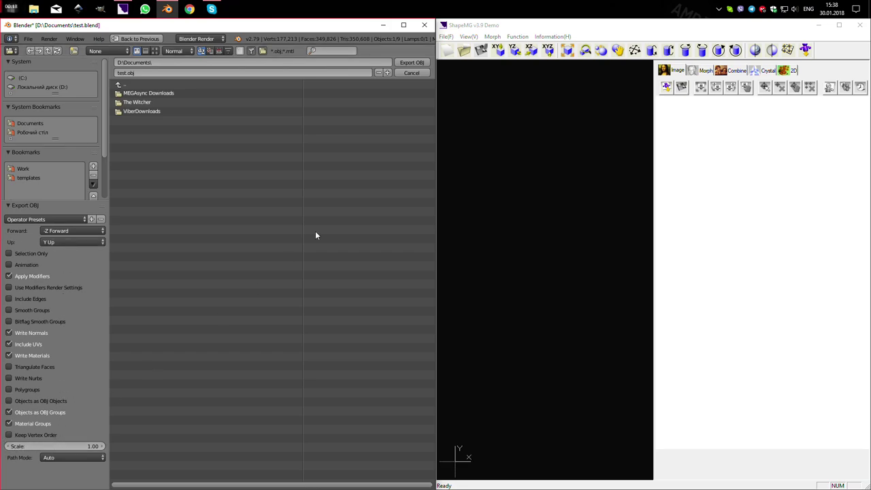
{"action": "left_click", "coordinate": [405, 66]}
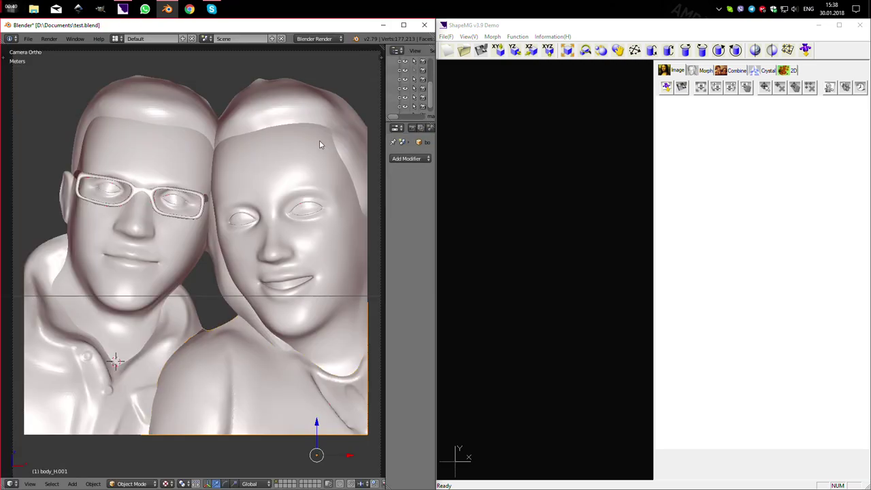
Import the exported test model file into ShapeMG.
{"action": "left_click", "coordinate": [446, 36]}
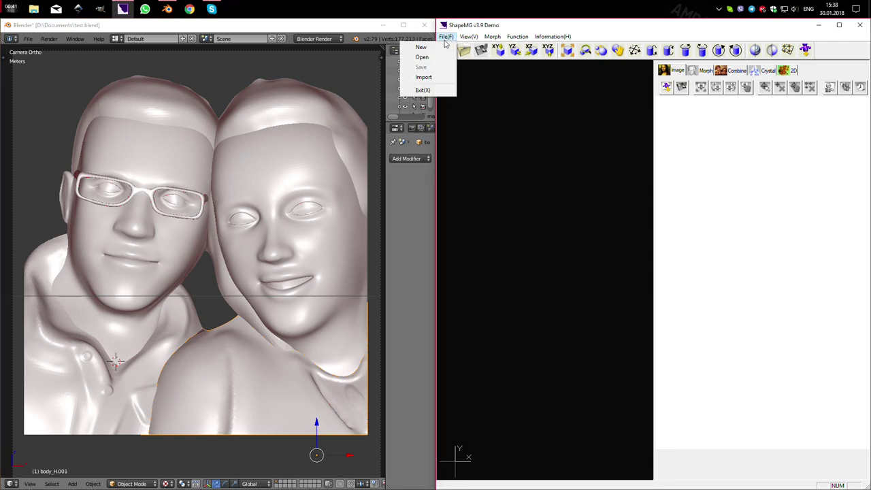
{"action": "left_click", "coordinate": [423, 77]}
{"action": "double_click", "coordinate": [174, 110]}
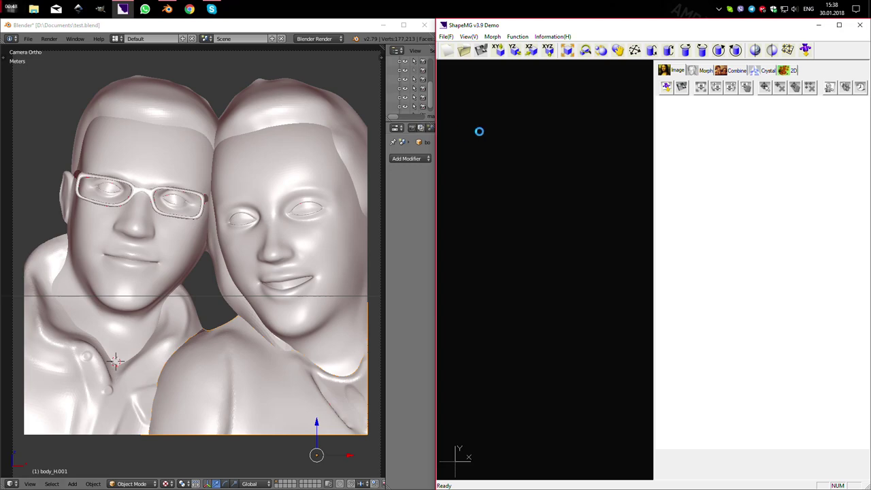
Load the model into the 80 mm crystal conversion settings and lower the contrast.
{"action": "left_click", "coordinate": [760, 70]}
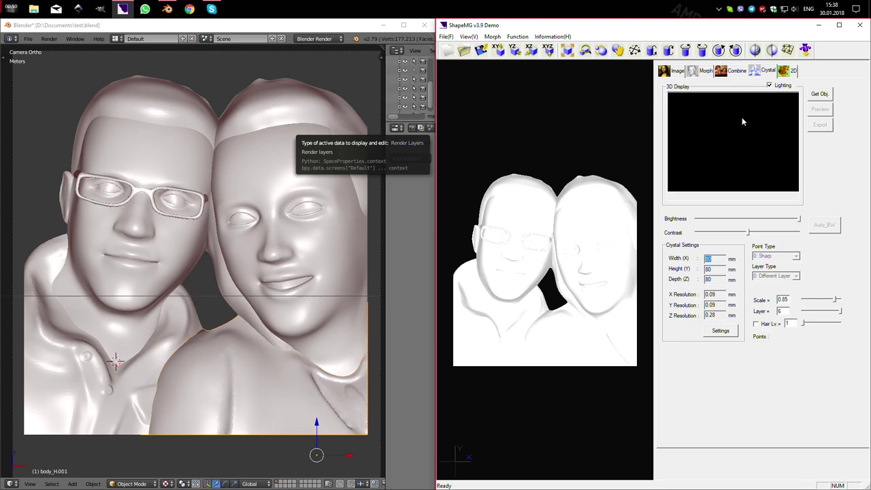
{"action": "left_click", "coordinate": [820, 94]}
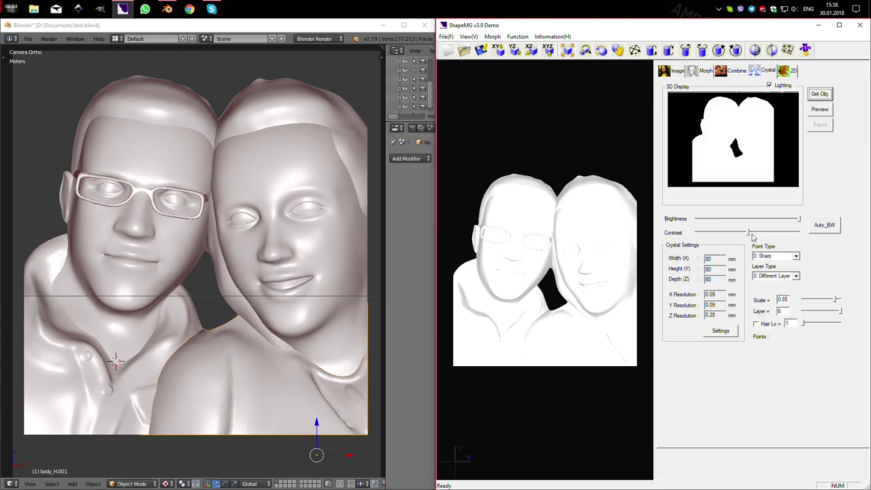
{"action": "left_click_drag", "start_coordinate": [752, 234], "coordinate": [658, 237]}
Generate the Crystal Viewer point-cloud preview of the relief and display it as a solid surface.
{"action": "left_click", "coordinate": [819, 111]}
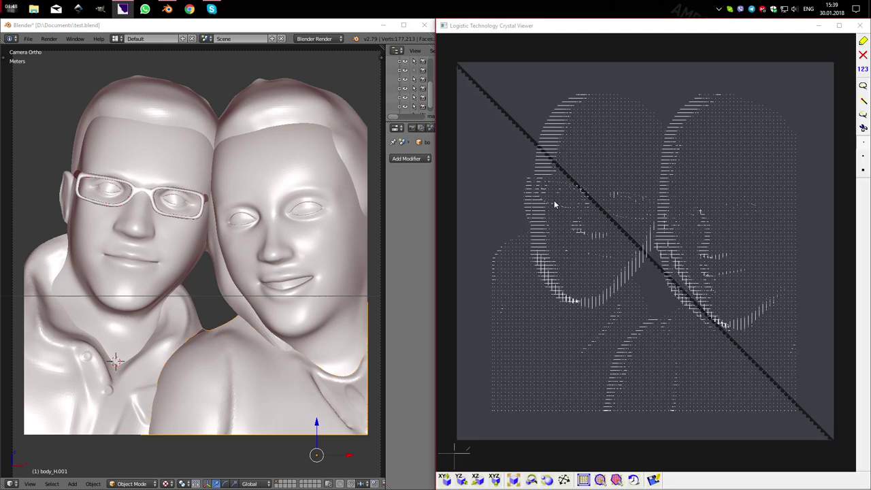
{"action": "left_click", "coordinate": [564, 480]}
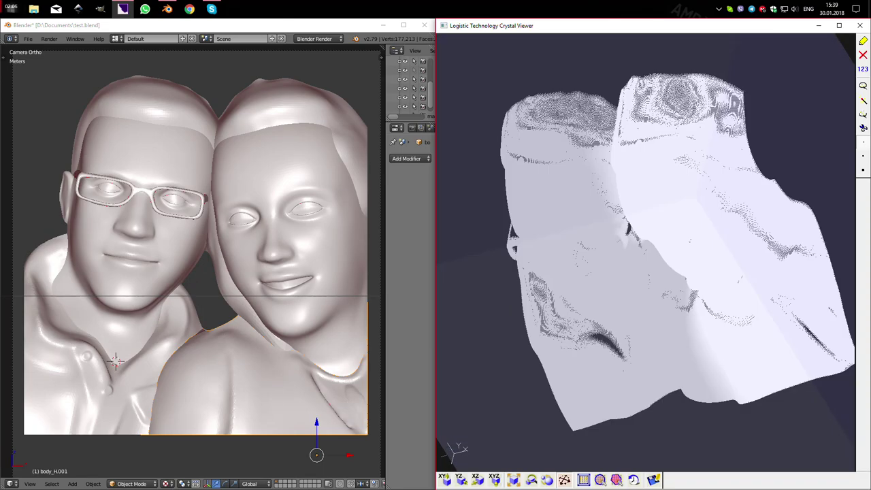
Zoom in on the neck and smooth the red-marked flaw into a soft groove in Sculpt Mode.
{"action": "middle_click_drag", "start_coordinate": [182, 296], "coordinate": [183, 299]}
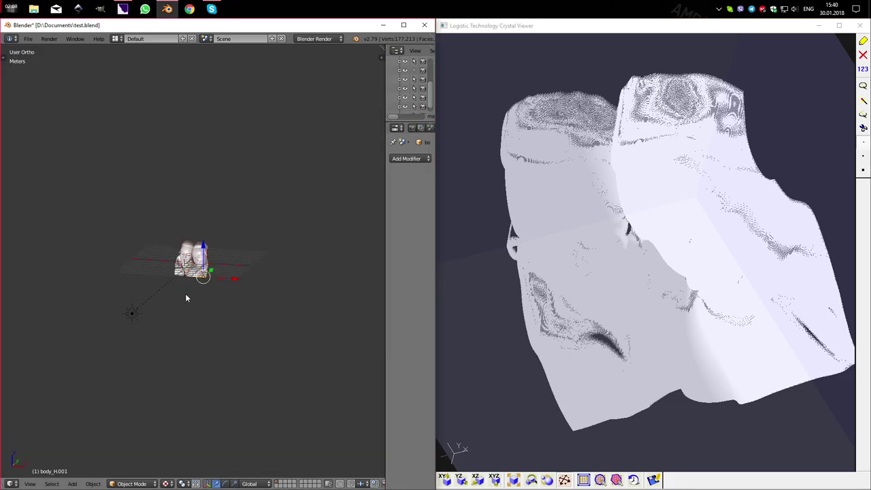
{"action": "scroll", "coordinate": [184, 302], "scroll_direction": "up", "scroll_amount": 5}
{"action": "scroll", "coordinate": [182, 302], "scroll_direction": "up", "scroll_amount": 2}
{"action": "scroll", "coordinate": [182, 302], "scroll_direction": "up", "scroll_amount": 4}
{"action": "scroll", "coordinate": [182, 301], "scroll_direction": "up", "scroll_amount": 3}
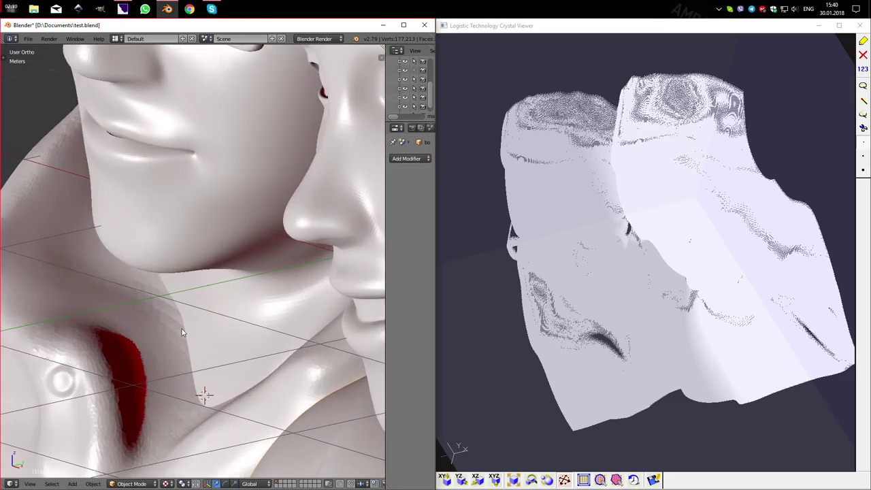
{"action": "scroll", "coordinate": [205, 300], "scroll_direction": "up", "scroll_amount": 2}
{"action": "middle_click_drag", "start_coordinate": [237, 291], "coordinate": [192, 343]}
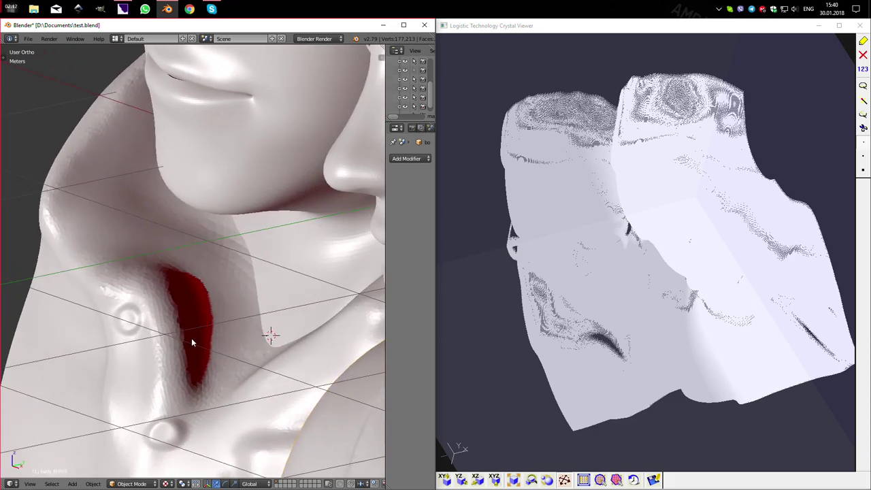
{"action": "left_click", "coordinate": [131, 483]}
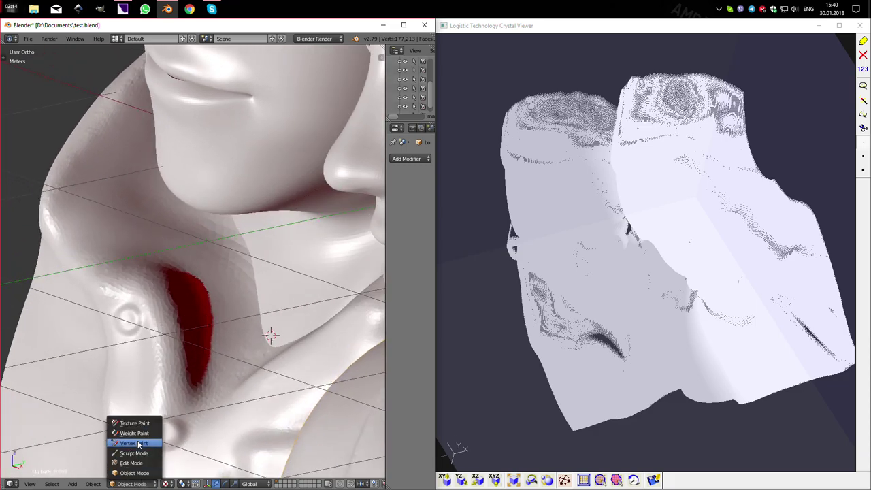
{"action": "left_click", "coordinate": [139, 446]}
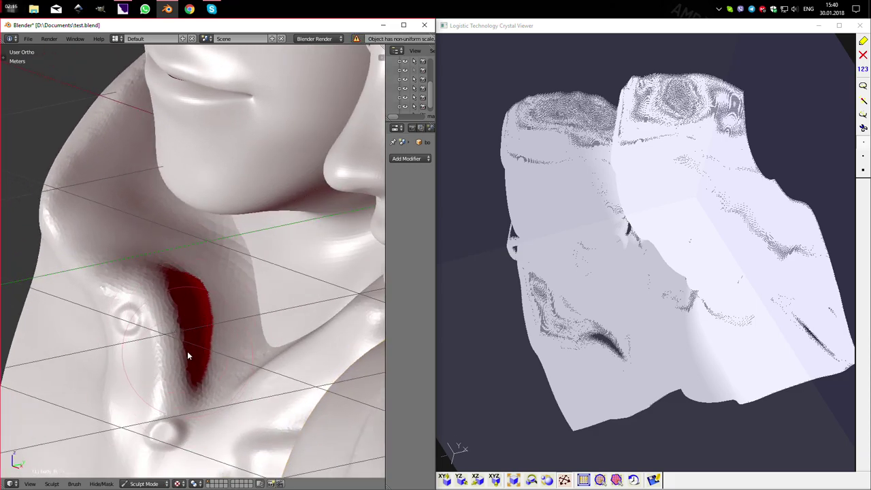
{"action": "mouse_move", "coordinate": [188, 372]}
{"action": "left_mouse_down"}
{"action": "mouse_move", "coordinate": [175, 282]}
{"action": "mouse_move", "coordinate": [186, 394]}
{"action": "mouse_move", "coordinate": [162, 277]}
{"action": "mouse_move", "coordinate": [171, 291]}
{"action": "mouse_move", "coordinate": [179, 381]}
{"action": "mouse_move", "coordinate": [179, 321]}
{"action": "mouse_move", "coordinate": [200, 358]}
{"action": "left_mouse_up"}
Reframe the head and shoulders and enter Edit Mode on the mesh.
{"action": "scroll", "coordinate": [177, 350], "scroll_direction": "down", "scroll_amount": 4}
{"action": "mouse_move", "coordinate": [209, 348]}
{"action": "middle_mouse_down"}
{"action": "mouse_move", "coordinate": [255, 348]}
{"action": "mouse_move", "coordinate": [102, 314]}
{"action": "middle_mouse_up"}
{"action": "scroll", "coordinate": [97, 314], "scroll_direction": "up", "scroll_amount": 2}
{"action": "scroll", "coordinate": [117, 333], "scroll_direction": "up", "scroll_amount": 3}
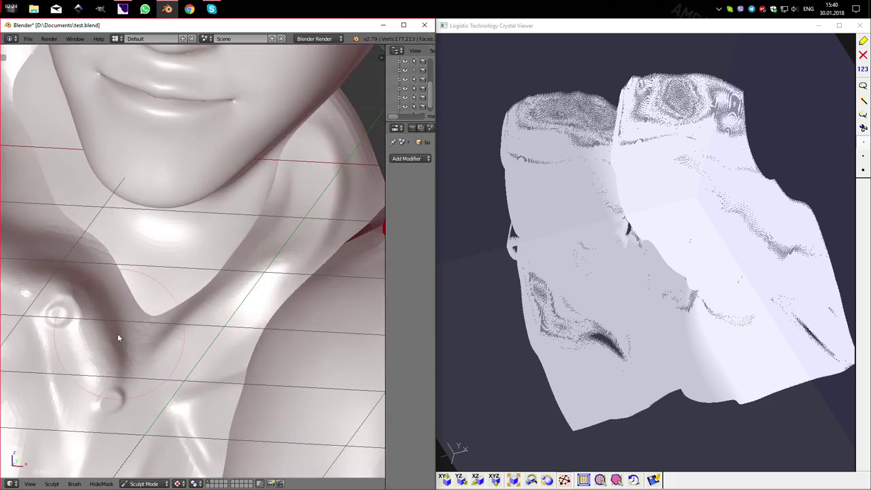
{"action": "scroll", "coordinate": [82, 330], "scroll_direction": "up", "scroll_amount": 2}
{"action": "scroll", "coordinate": [113, 334], "scroll_direction": "up", "scroll_amount": 1}
{"action": "scroll", "coordinate": [177, 314], "scroll_direction": "up", "scroll_amount": 2}
{"action": "scroll", "coordinate": [130, 371], "scroll_direction": "up", "scroll_amount": 2}
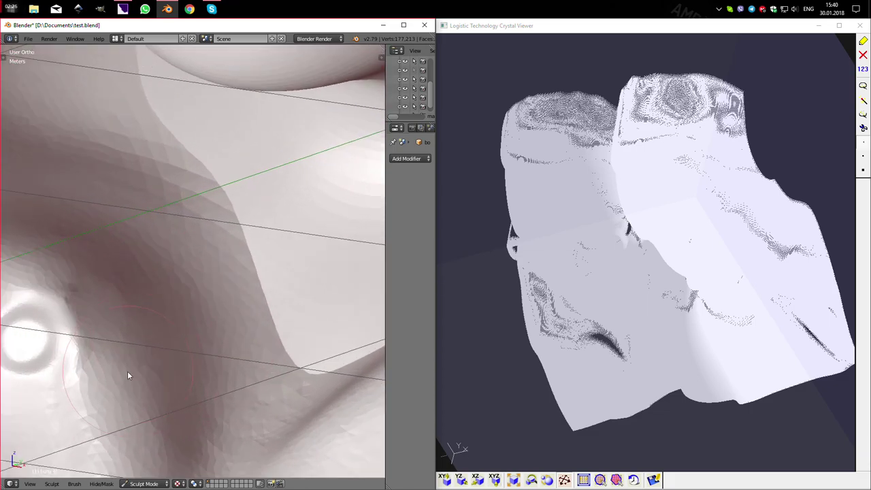
{"action": "key", "text": "Tab"}
Pull the vertices beside the neck outward near the red patch with a soft-falloff grab.
{"action": "scroll", "coordinate": [305, 351], "scroll_direction": "up", "scroll_amount": 1}
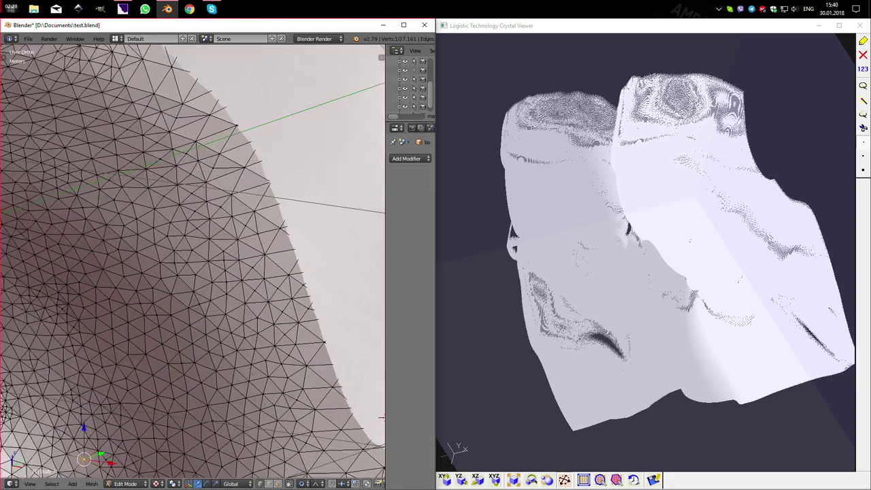
{"action": "scroll", "coordinate": [304, 351], "scroll_direction": "down", "scroll_amount": 1}
{"action": "key", "text": "g"}
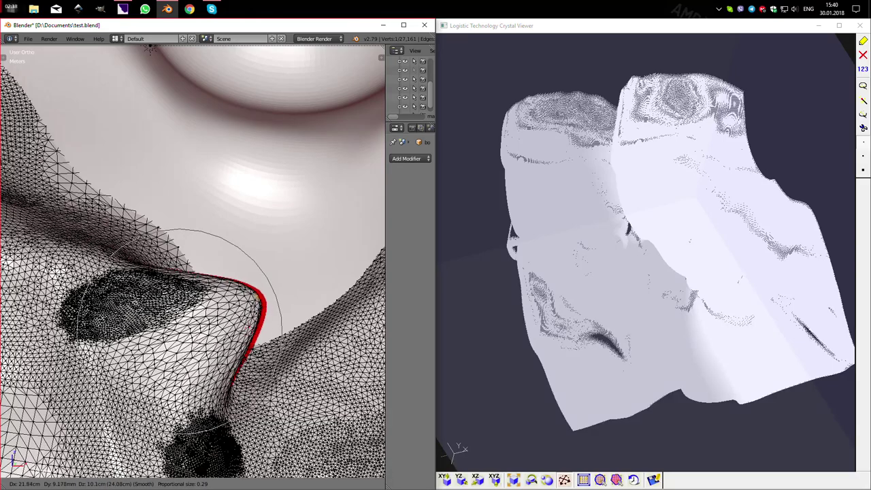
{"action": "left_click", "coordinate": [249, 329]}
{"action": "scroll", "coordinate": [238, 293], "scroll_direction": "down", "scroll_amount": 3}
{"action": "scroll", "coordinate": [238, 286], "scroll_direction": "down", "scroll_amount": 2}
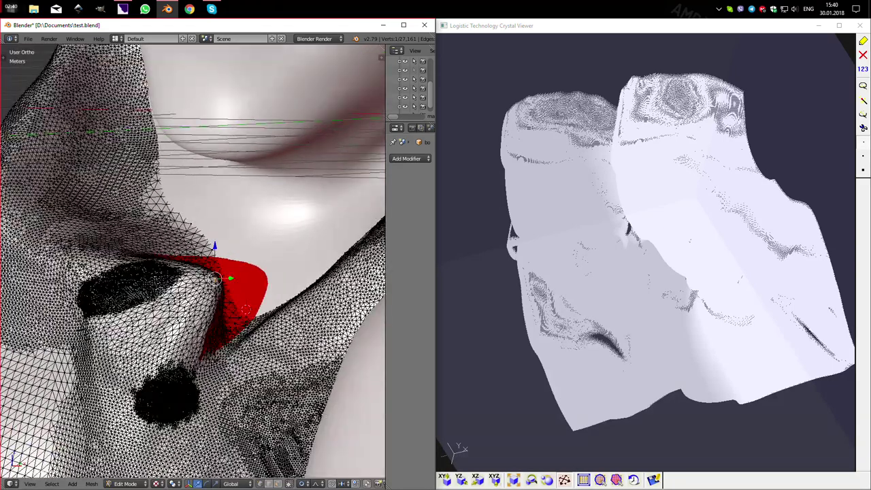
Leave the neck mesh and put the large grey bust mesh into Sculpt Mode.
{"action": "key", "text": "ctrl+Tab"}
{"action": "scroll", "coordinate": [234, 282], "scroll_direction": "down", "scroll_amount": 3}
{"action": "middle_click_drag", "start_coordinate": [235, 282], "coordinate": [235, 245]}
{"action": "key", "text": "ctrl+Tab"}
{"action": "scroll", "coordinate": [238, 261], "scroll_direction": "up", "scroll_amount": 3}
{"action": "key", "text": "Tab"}
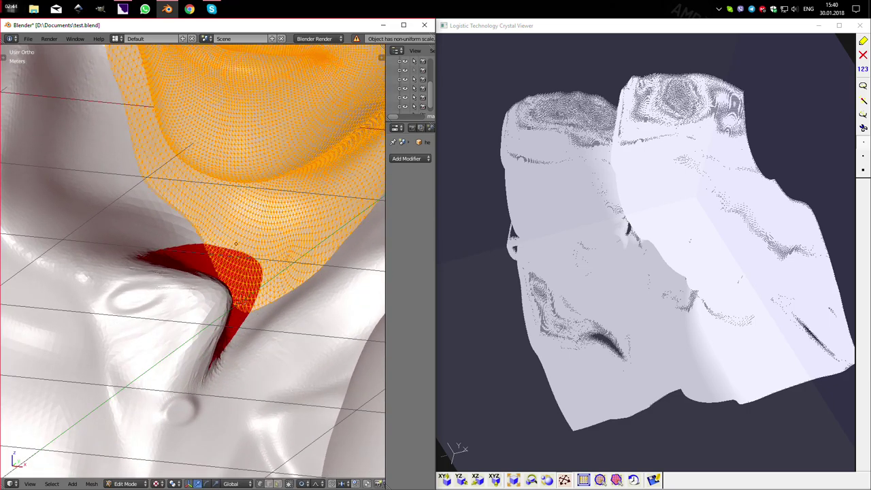
{"action": "key", "text": "Tab"}
{"action": "right_click", "coordinate": [224, 293]}
{"action": "key", "text": "Tab"}
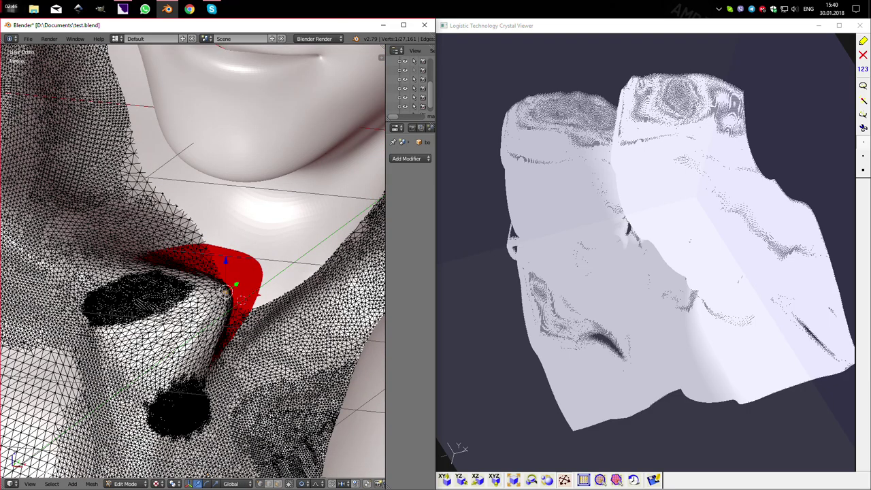
{"action": "key", "text": "ctrl+Tab"}
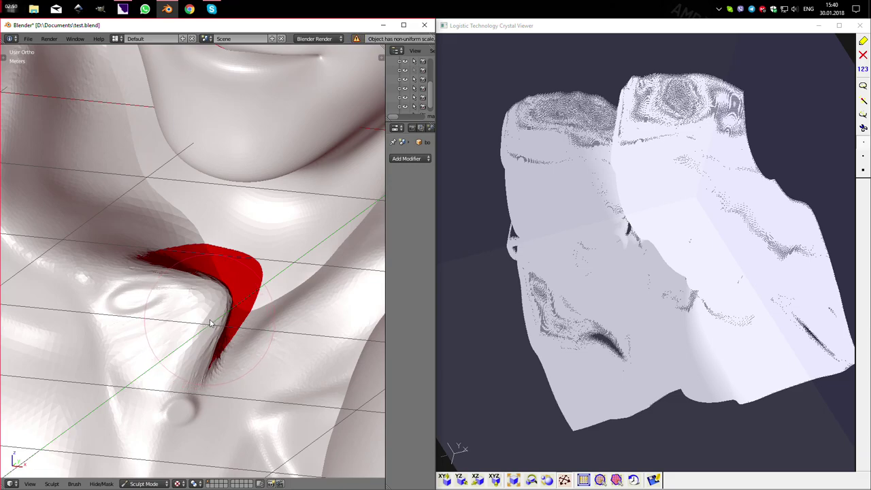
Inflate and smooth the grey surface over the red patch under the chin.
{"action": "left_click_drag", "start_coordinate": [211, 324], "coordinate": [209, 319]}
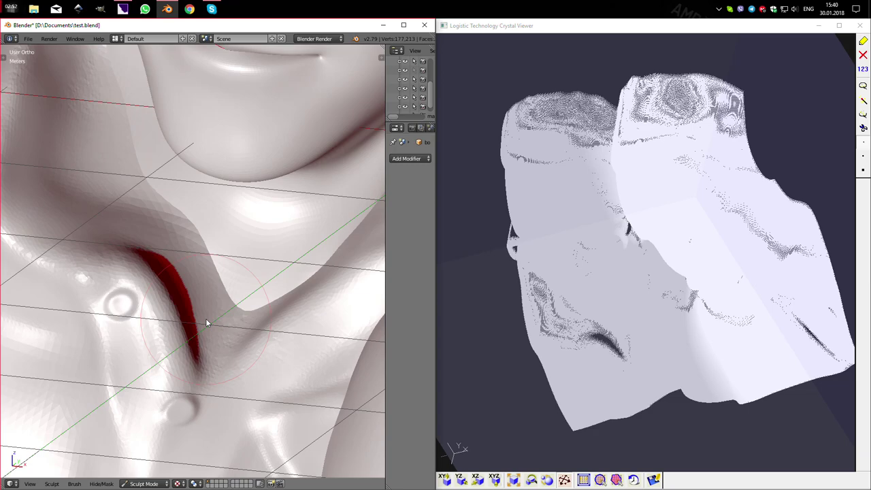
{"action": "middle_click_drag", "start_coordinate": [206, 318], "coordinate": [199, 321]}
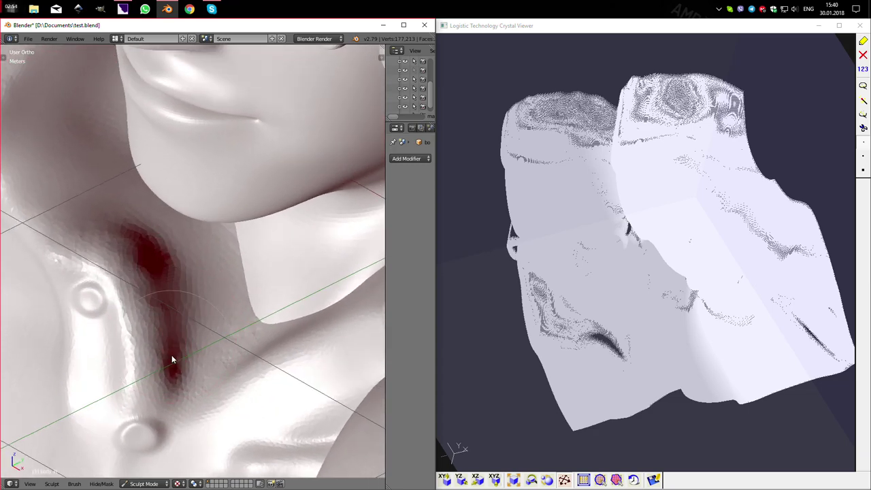
{"action": "mouse_move", "coordinate": [172, 355]}
{"action": "left_mouse_down"}
{"action": "mouse_move", "coordinate": [149, 274]}
{"action": "mouse_move", "coordinate": [118, 230]}
{"action": "mouse_move", "coordinate": [154, 400]}
{"action": "mouse_move", "coordinate": [136, 284]}
{"action": "mouse_move", "coordinate": [122, 317]}
{"action": "mouse_move", "coordinate": [158, 331]}
{"action": "mouse_move", "coordinate": [108, 215]}
{"action": "mouse_move", "coordinate": [174, 343]}
{"action": "left_mouse_up"}
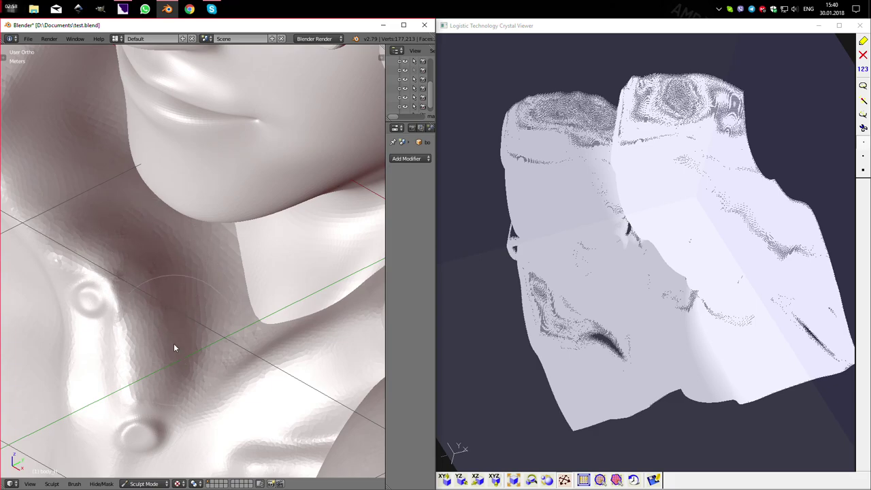
Smooth away the red slash and remaining groove along the chest.
{"action": "scroll", "coordinate": [174, 348], "scroll_direction": "down", "scroll_amount": 5}
{"action": "middle_click_drag", "start_coordinate": [173, 348], "coordinate": [3, 269]}
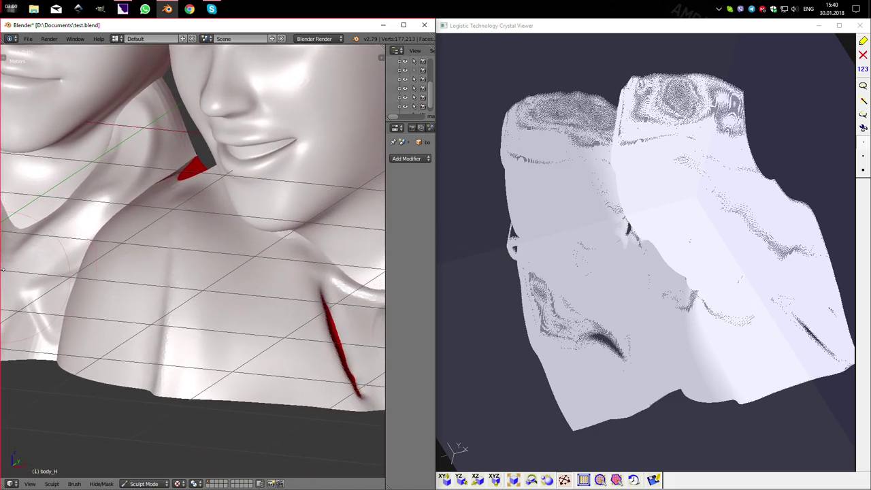
{"action": "middle_click_drag", "start_coordinate": [276, 299], "coordinate": [308, 307]}
{"action": "scroll", "coordinate": [245, 299], "scroll_direction": "up", "scroll_amount": 3}
{"action": "scroll", "coordinate": [202, 336], "scroll_direction": "up", "scroll_amount": 3}
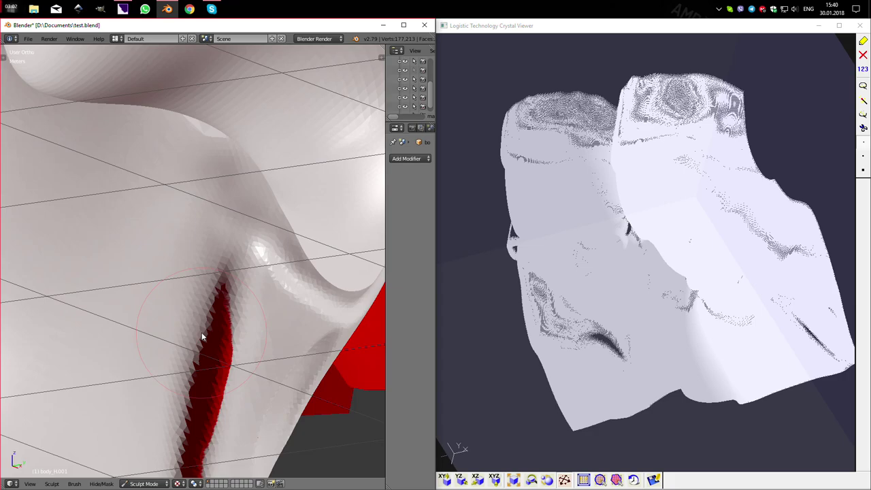
{"action": "mouse_move", "coordinate": [202, 336]}
{"action": "middle_mouse_down"}
{"action": "mouse_move", "coordinate": [234, 346]}
{"action": "mouse_move", "coordinate": [222, 190]}
{"action": "middle_mouse_up"}
{"action": "mouse_move", "coordinate": [222, 190]}
{"action": "left_mouse_down"}
{"action": "mouse_move", "coordinate": [213, 406]}
{"action": "mouse_move", "coordinate": [208, 321]}
{"action": "mouse_move", "coordinate": [224, 177]}
{"action": "mouse_move", "coordinate": [218, 364]}
{"action": "mouse_move", "coordinate": [206, 376]}
{"action": "mouse_move", "coordinate": [228, 147]}
{"action": "left_mouse_up"}
{"action": "scroll", "coordinate": [189, 236], "scroll_direction": "down", "scroll_amount": 4}
{"action": "scroll", "coordinate": [188, 236], "scroll_direction": "down", "scroll_amount": 3}
{"action": "mouse_move", "coordinate": [192, 224]}
{"action": "middle_mouse_down", "text": "shift"}
{"action": "mouse_move", "coordinate": [203, 245]}
{"action": "mouse_move", "coordinate": [177, 279]}
{"action": "mouse_move", "coordinate": [236, 222]}
{"action": "middle_mouse_up", "text": "shift"}
{"action": "scroll", "coordinate": [231, 225], "scroll_direction": "up", "scroll_amount": 4}
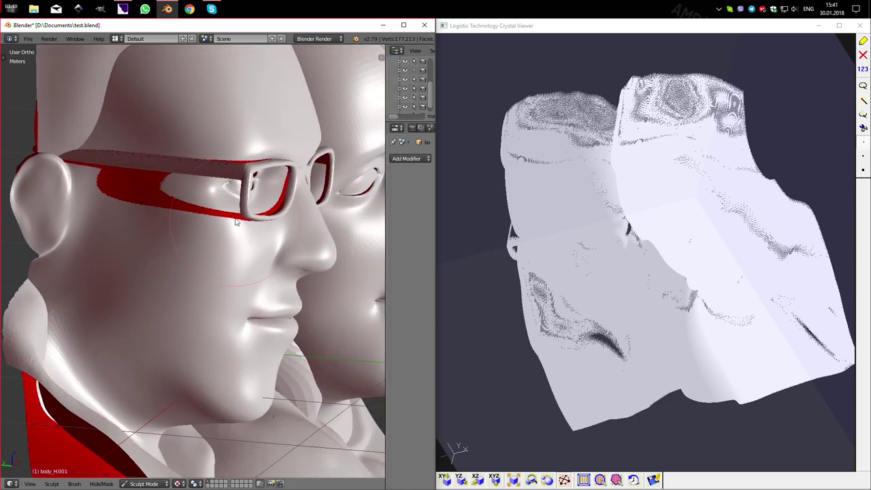
Return to Object Mode, select the glasses and orbit back to face the busts.
{"action": "key", "text": "ctrl+Tab"}
{"action": "right_click", "coordinate": [236, 223]}
{"action": "mouse_move", "coordinate": [267, 276]}
{"action": "middle_mouse_down"}
{"action": "mouse_move", "coordinate": [271, 290]}
{"action": "mouse_move", "coordinate": [203, 285]}
{"action": "middle_mouse_up"}
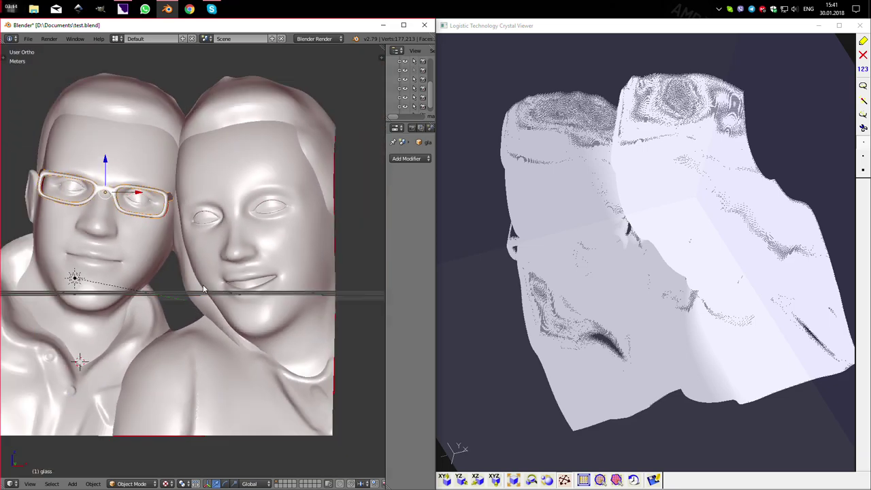
Save the scene in camera view and start exporting it as test.obj to D:\Documents.
{"action": "key", "text": "ctrl+alt+KP_0"}
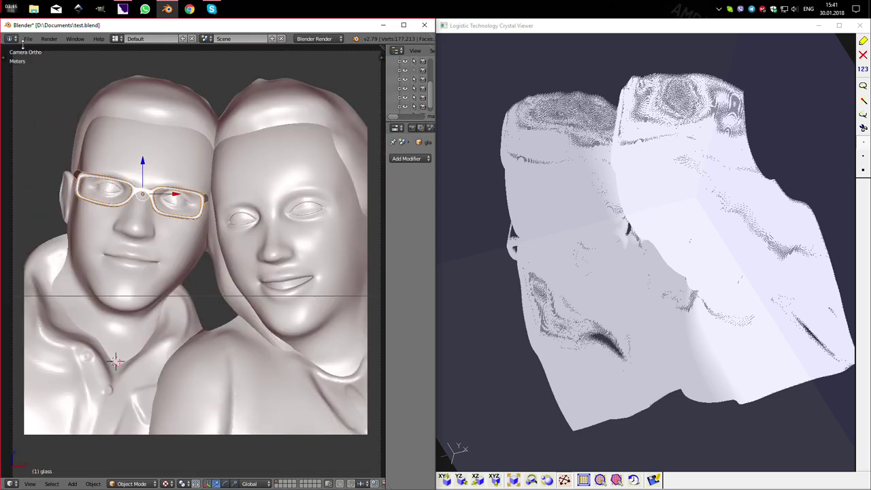
{"action": "left_click", "coordinate": [28, 39]}
{"action": "key", "text": "ctrl+s"}
{"action": "left_click", "coordinate": [28, 39]}
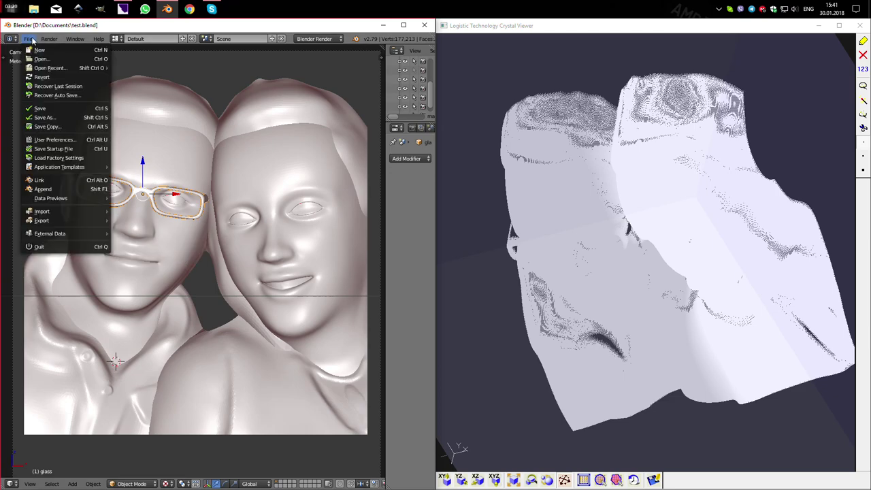
{"action": "left_click", "coordinate": [164, 274]}
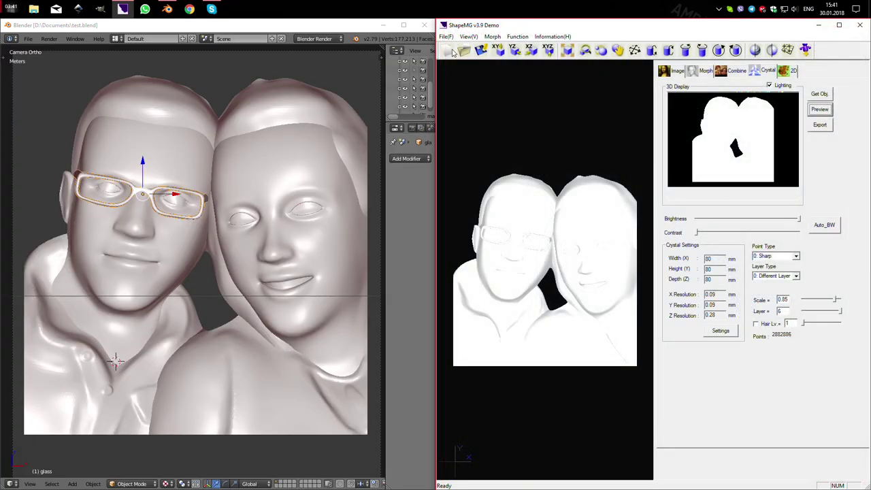
Import test.obj from the Documents folder into ShapeMG.
{"action": "left_click", "coordinate": [446, 36]}
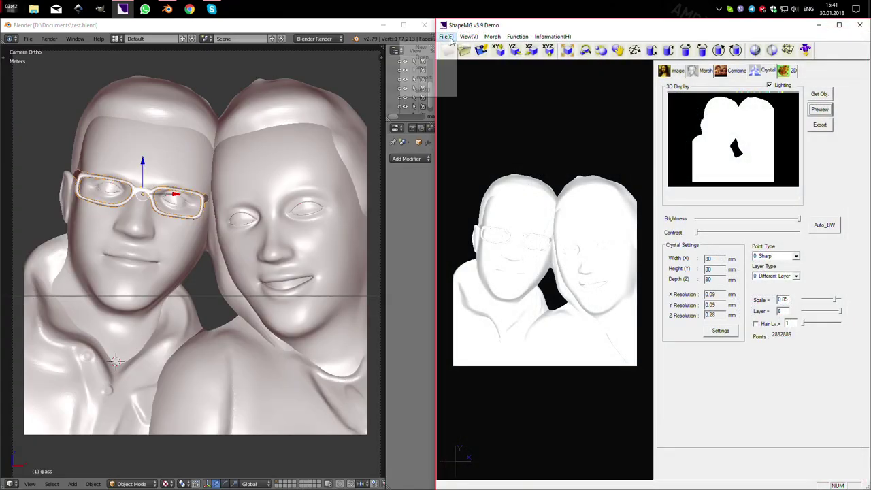
{"action": "left_click", "coordinate": [449, 77]}
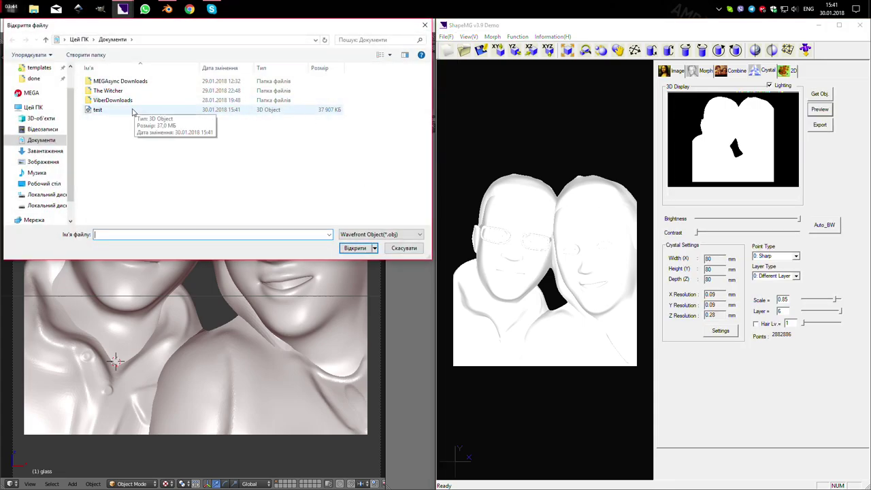
{"action": "double_click", "coordinate": [143, 108]}
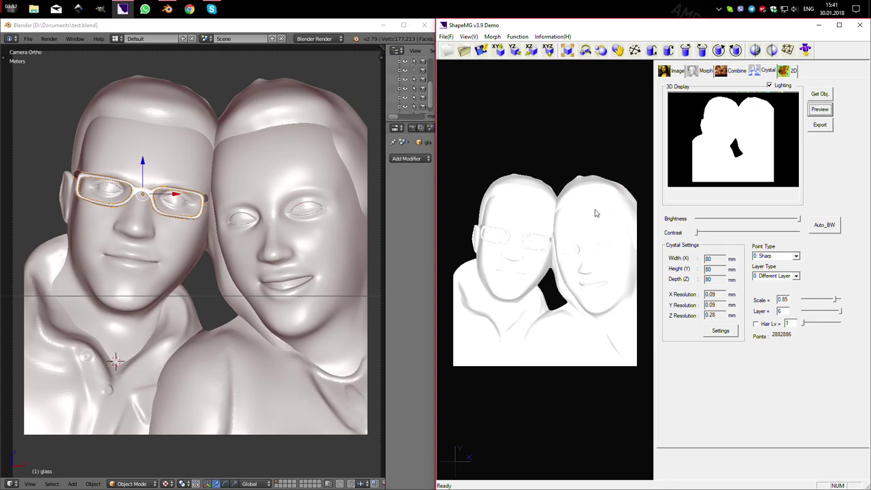
Regenerate the Crystal Viewer point cloud and view it shaded in a rotated 3D perspective.
{"action": "left_click", "coordinate": [819, 110]}
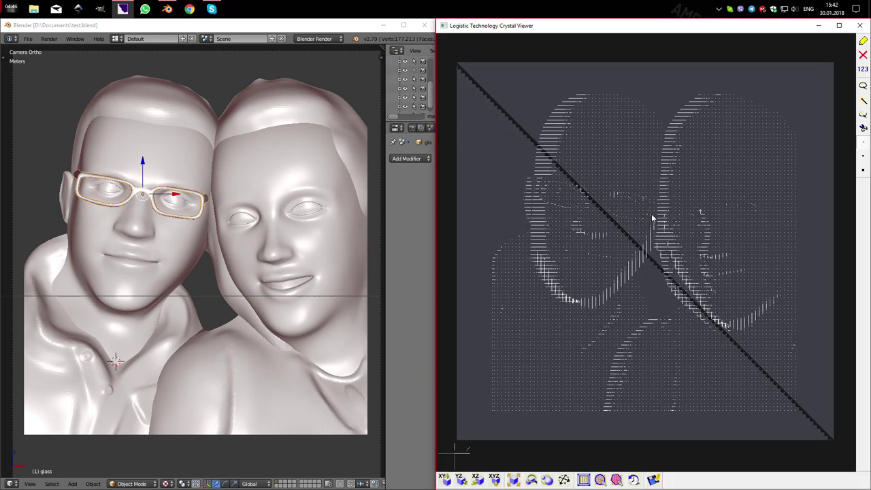
{"action": "left_click", "coordinate": [583, 480]}
{"action": "left_click", "coordinate": [564, 480]}
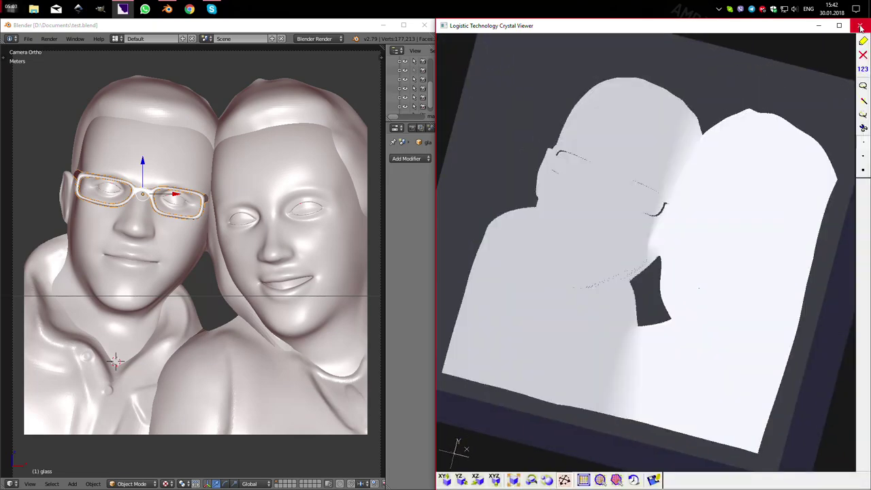
Close the Crystal Viewer window.
{"action": "left_click", "coordinate": [860, 26]}
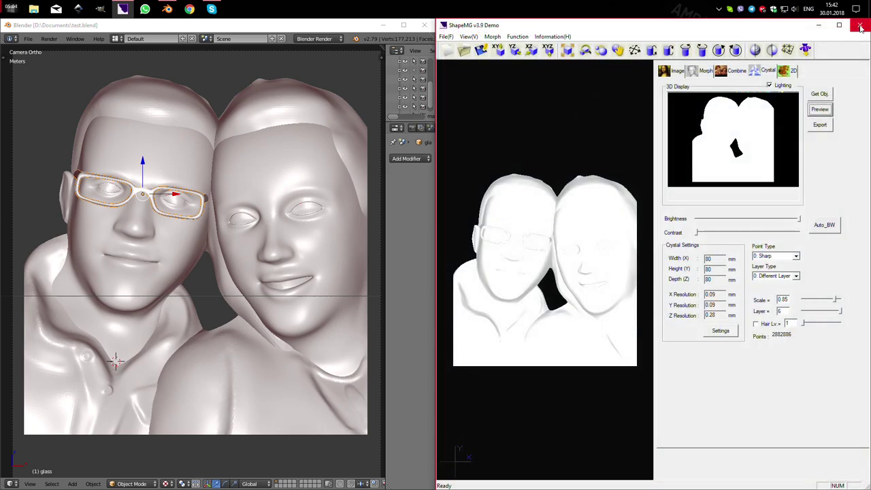